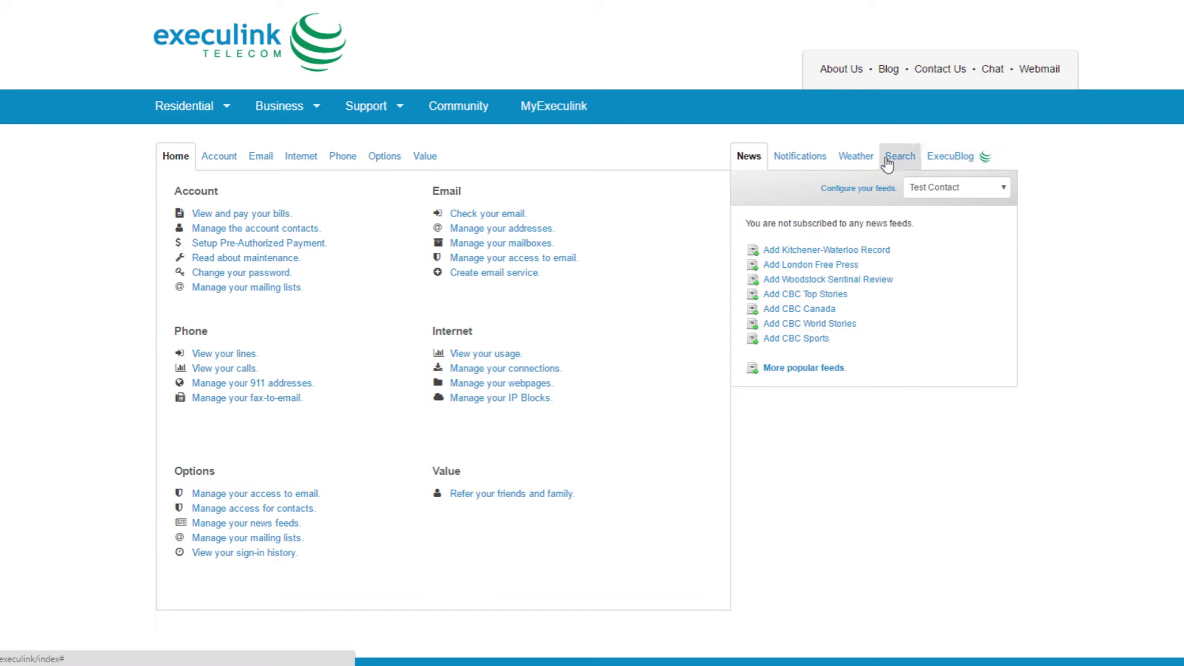
Show the Notifications panel and open the planned network maintenance details on Account System Status.
left_click(800, 163)
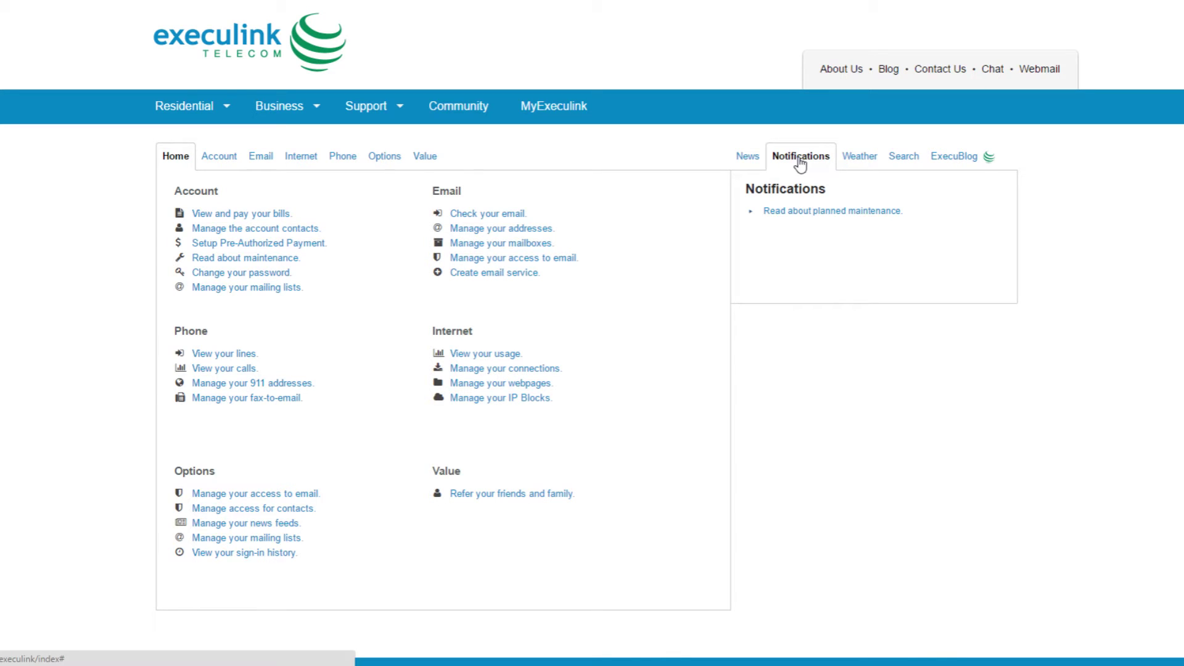
left_click(799, 211)
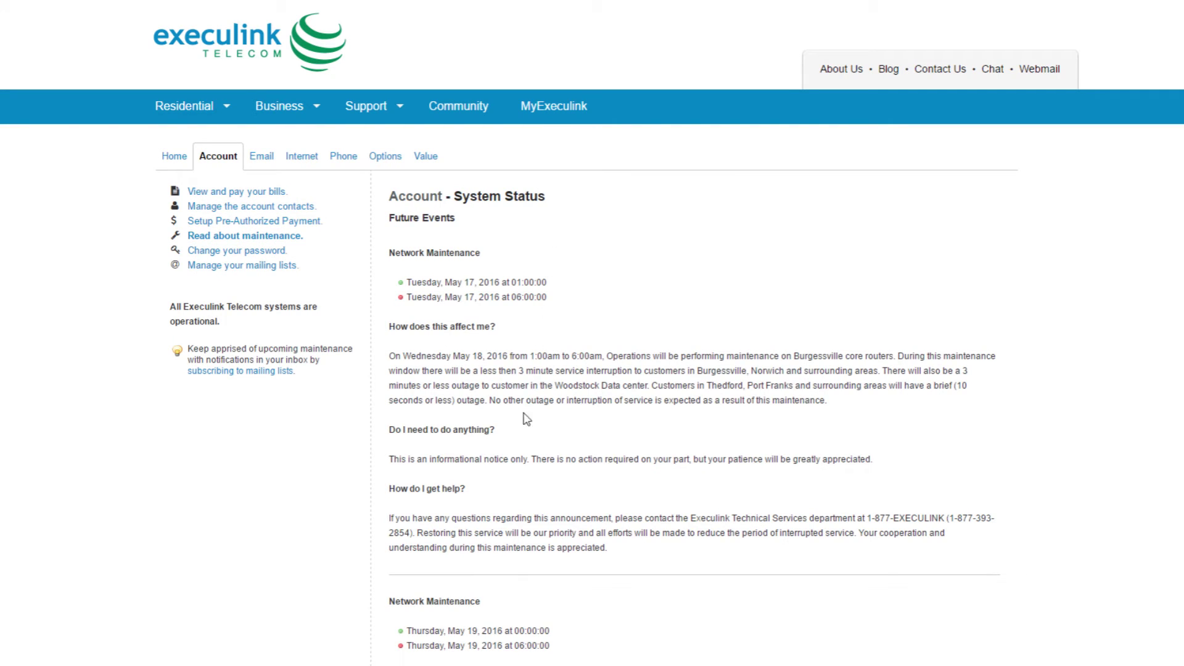
Go to the mailing-list settings and open the test contact's Email Subscription Preferences.
left_click(224, 371)
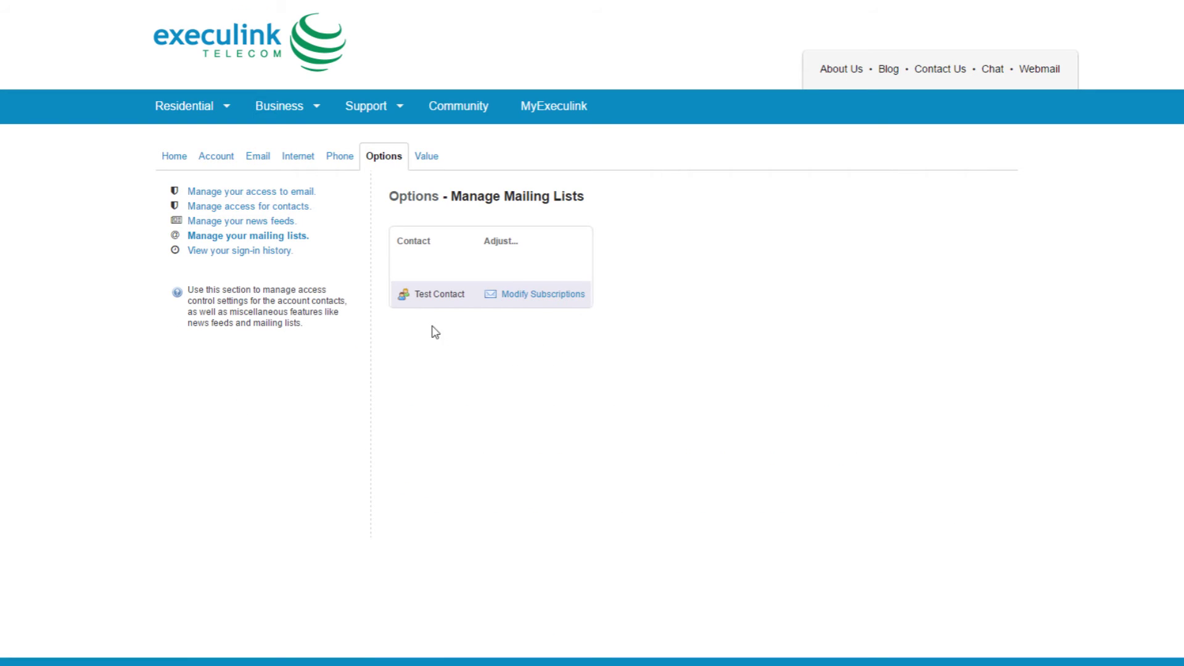
left_click(537, 297)
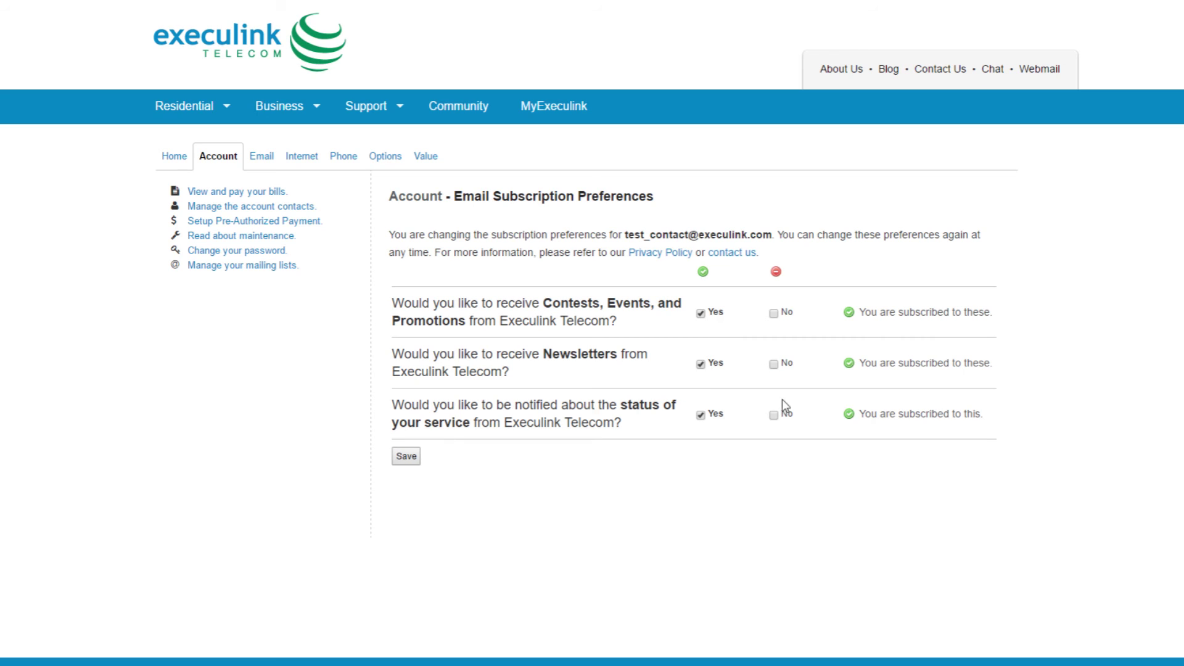
Toggle service-status notifications to No and back to Yes, then save the preferences.
left_click(774, 415)
left_click(701, 415)
left_click(406, 457)
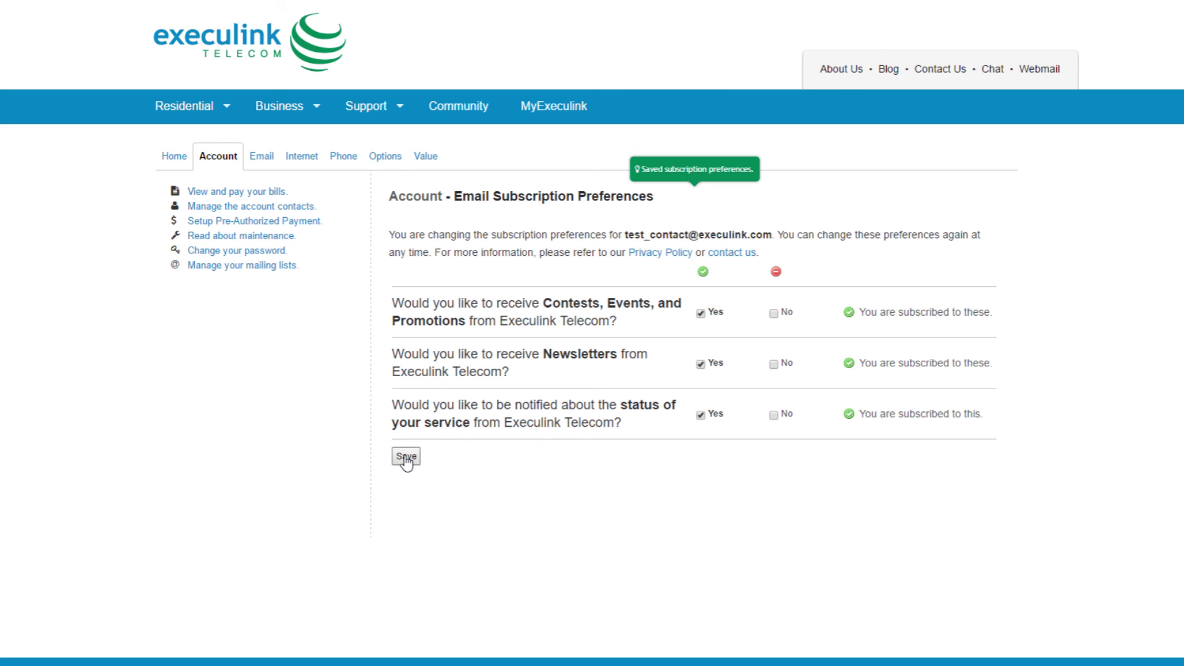